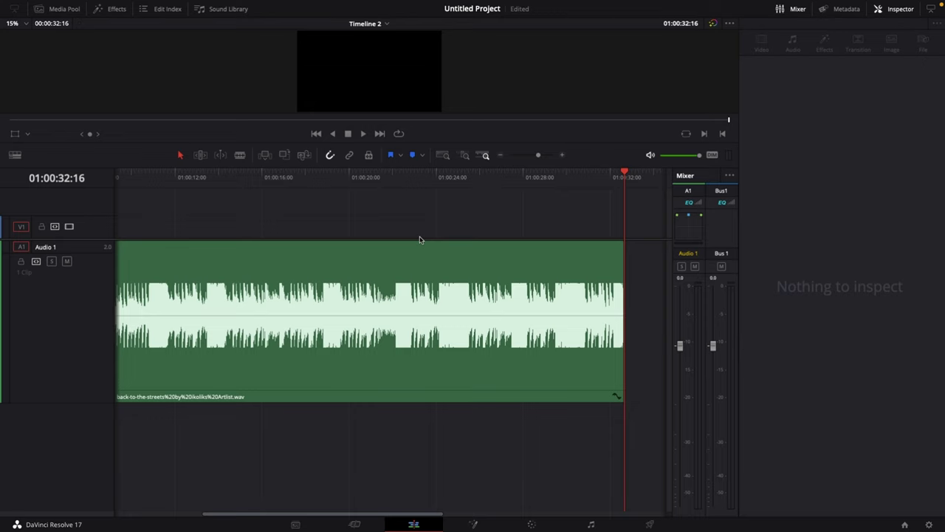
# Add a long, curved fade-out to the song clip's end and play it from 01:00:26:15.
pyautogui.moveTo(622, 242); pyautogui.dragTo(544, 243)
pyautogui.moveTo(584, 314); pyautogui.dragTo(565, 314)
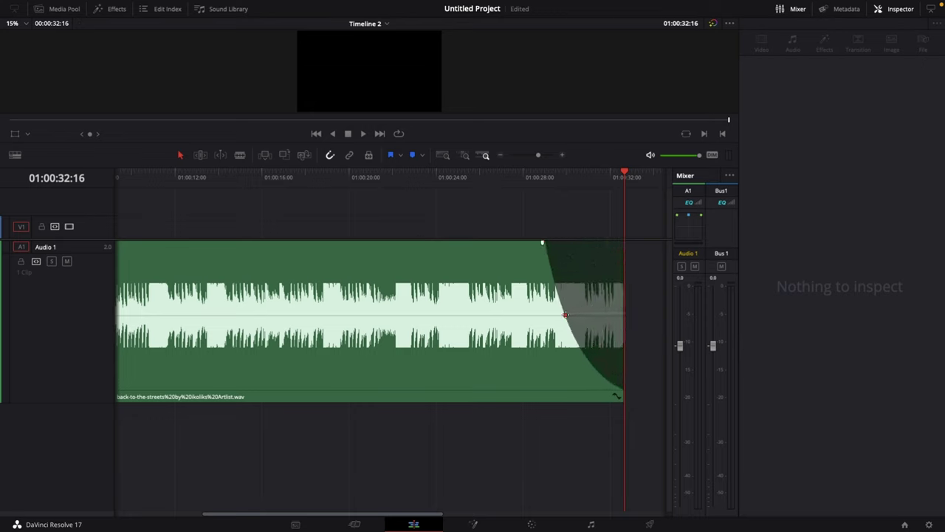
pyautogui.click(494, 177)
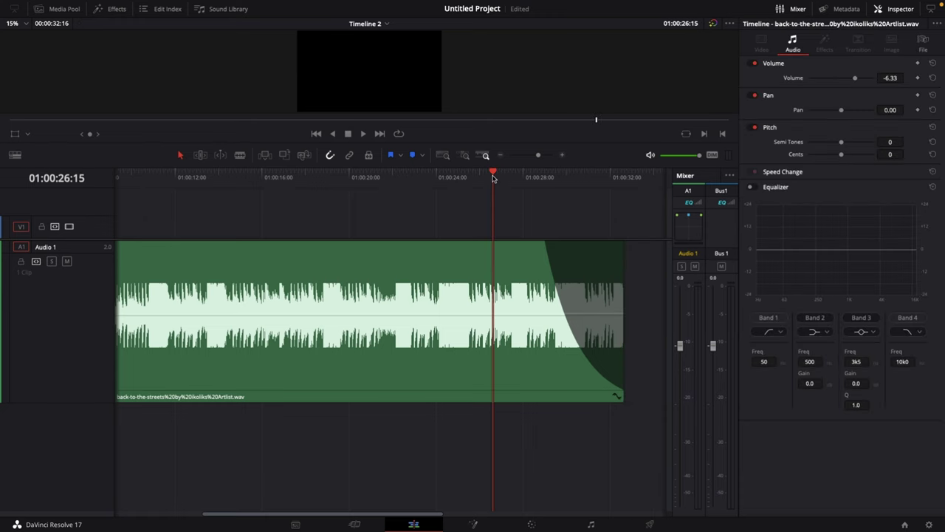
pyautogui.press('space')
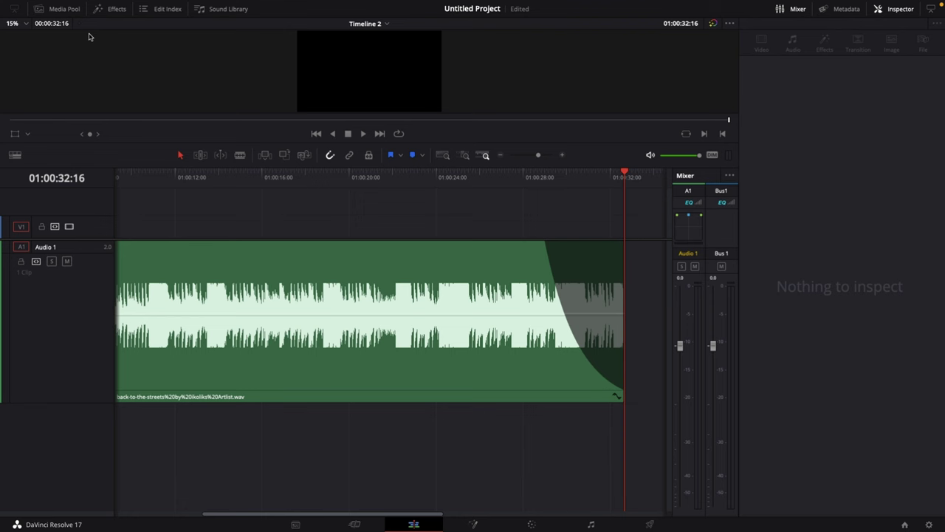
# Open Timeline 1 from the Media Pool and play its ending from 01:00:28:22.
pyautogui.click(51, 9)
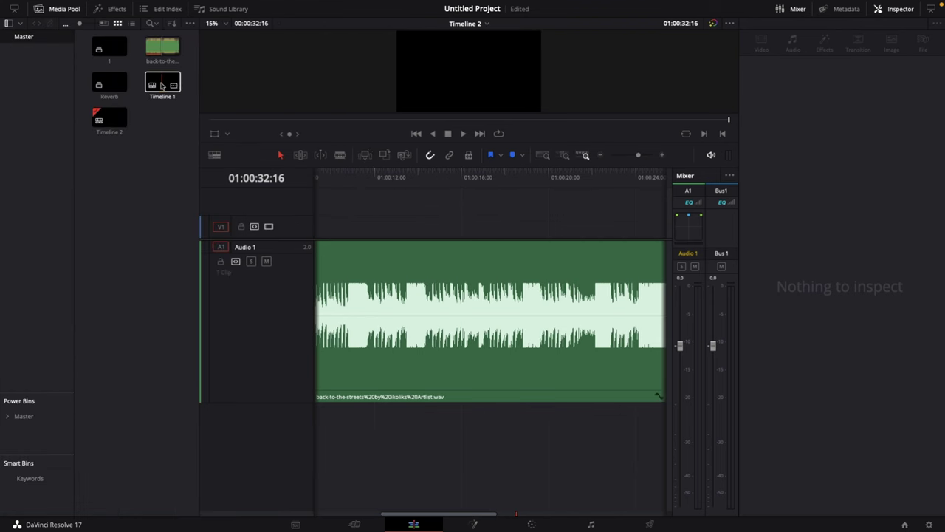
pyautogui.doubleClick(164, 83)
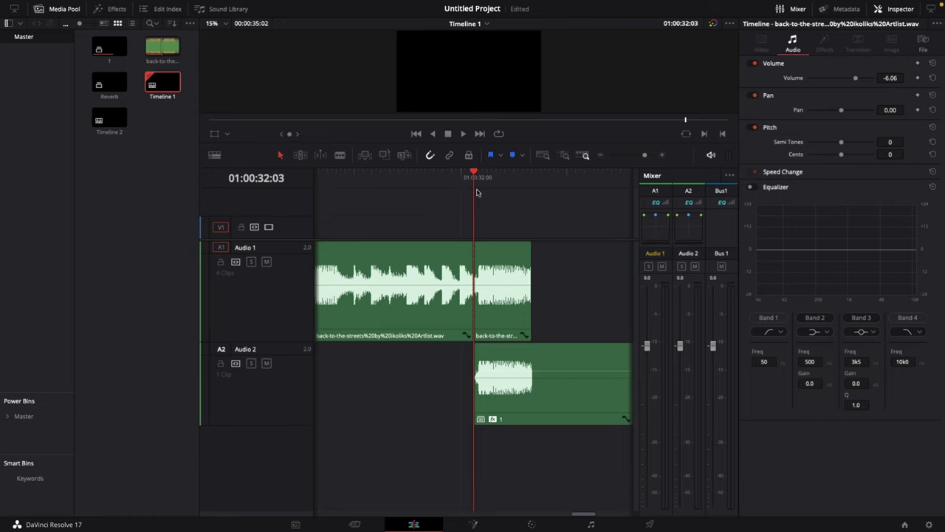
pyautogui.click(529, 176)
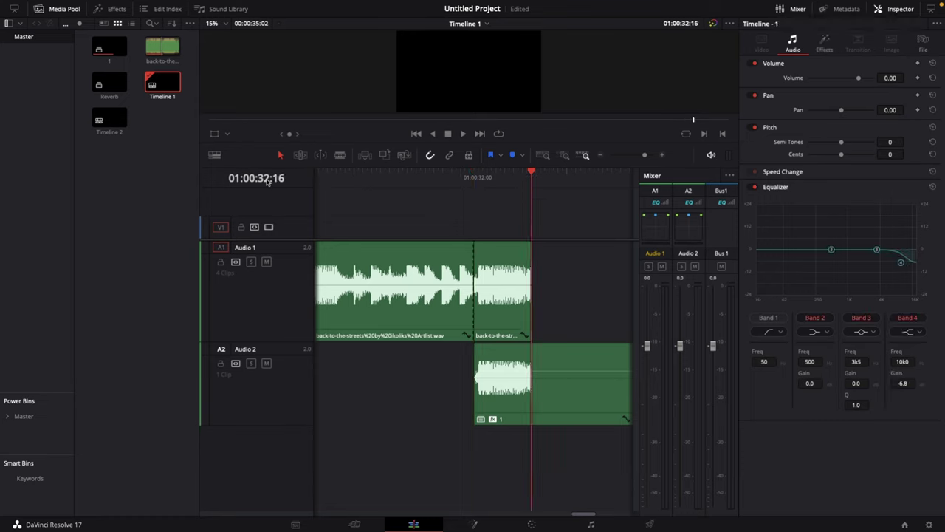
pyautogui.scroll(-2, 433, 215)
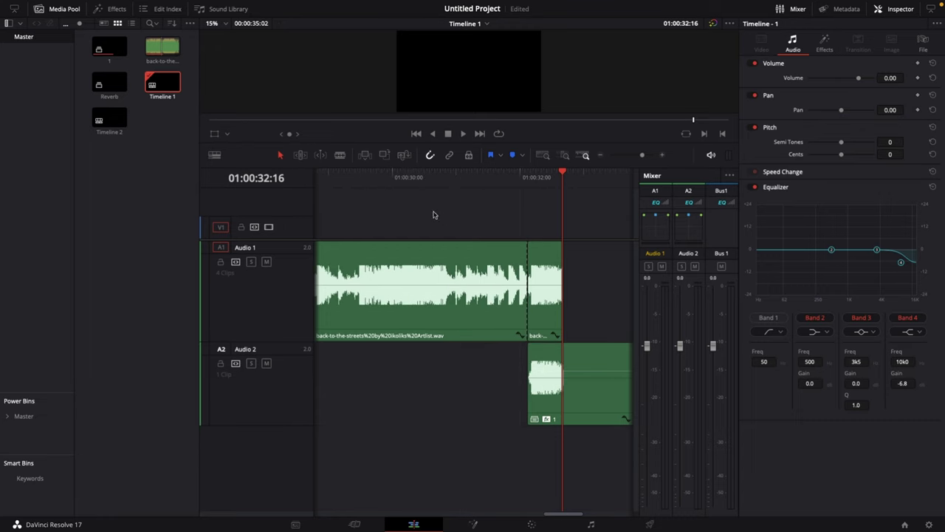
pyautogui.scroll(-1, 404, 176)
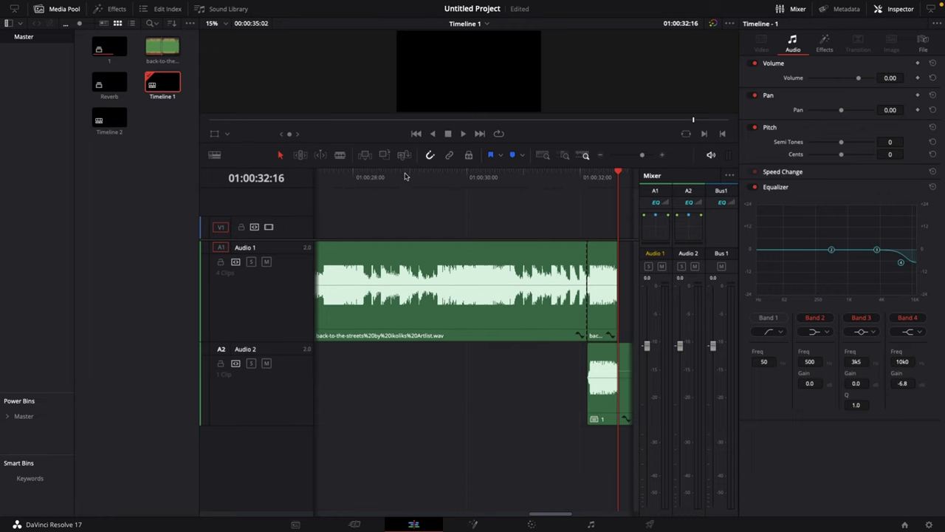
pyautogui.click(404, 176)
pyautogui.press('space')
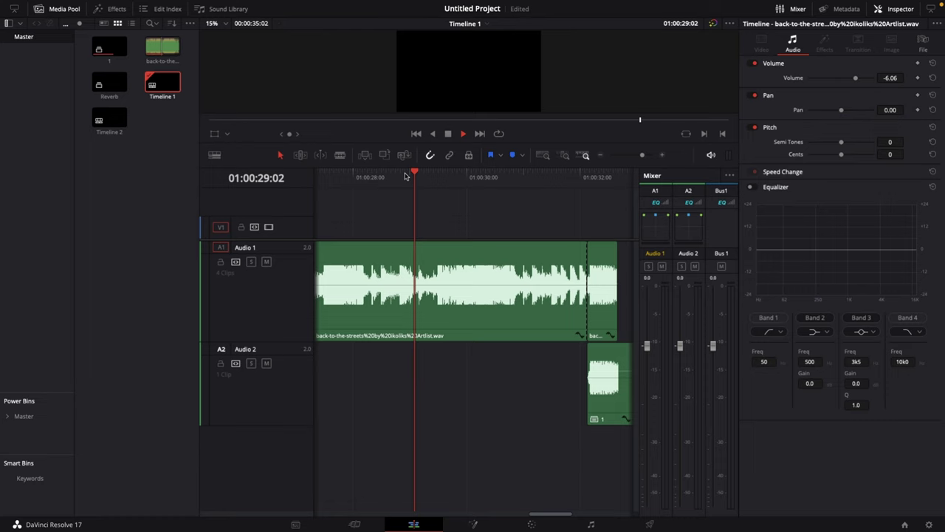
pyautogui.click(484, 211)
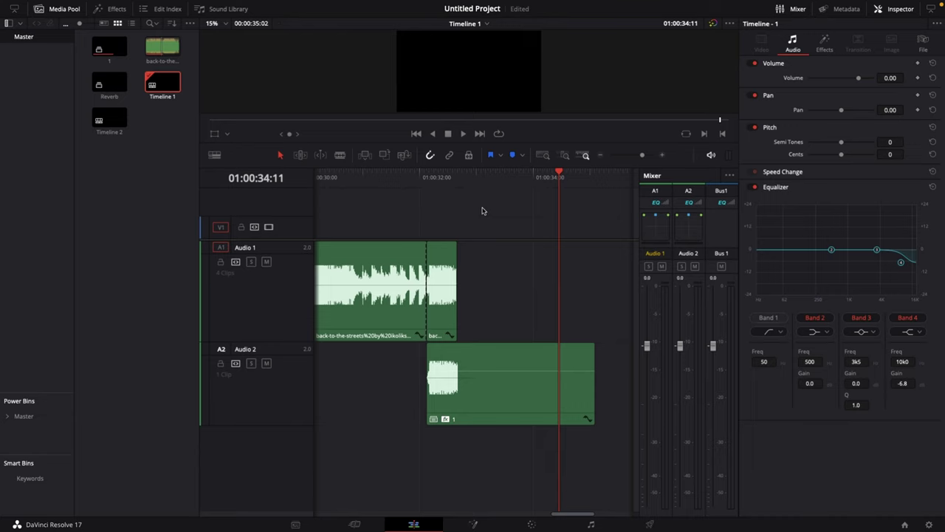
# Delete the Audio 2 clip and copy the final-beat clip from Audio 1 onto Audio 2.
pyautogui.click(485, 412)
pyautogui.press('Delete')
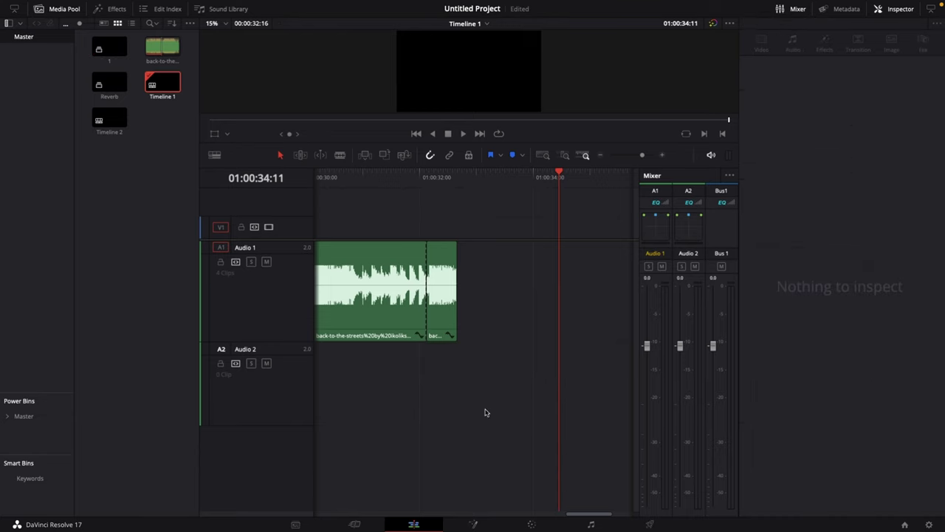
pyautogui.click(434, 273)
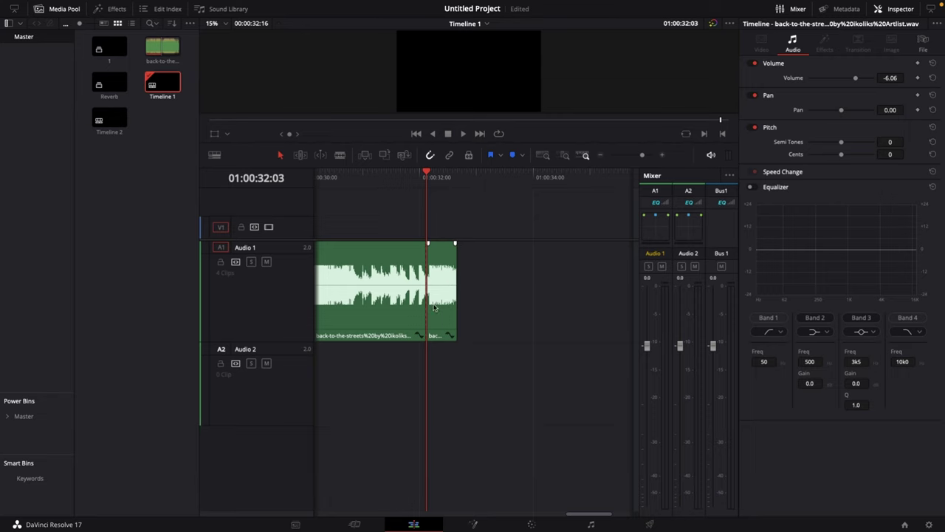
pyautogui.moveTo(443, 313); pyautogui.dragTo(440, 366)
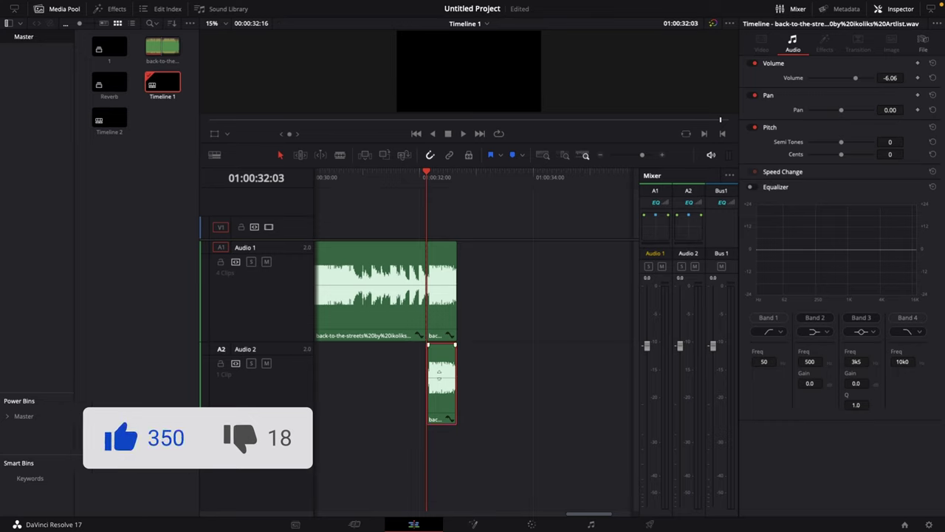
# Turn the copied Audio 2 clip into a compound clip named 'Reverb'.
pyautogui.rightClick(443, 368)
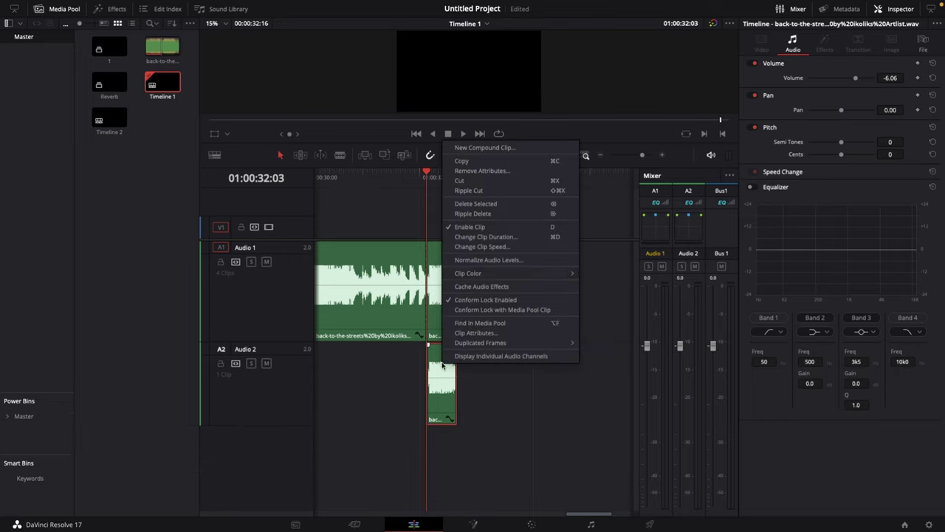
pyautogui.click(479, 149)
pyautogui.write('Reverb')
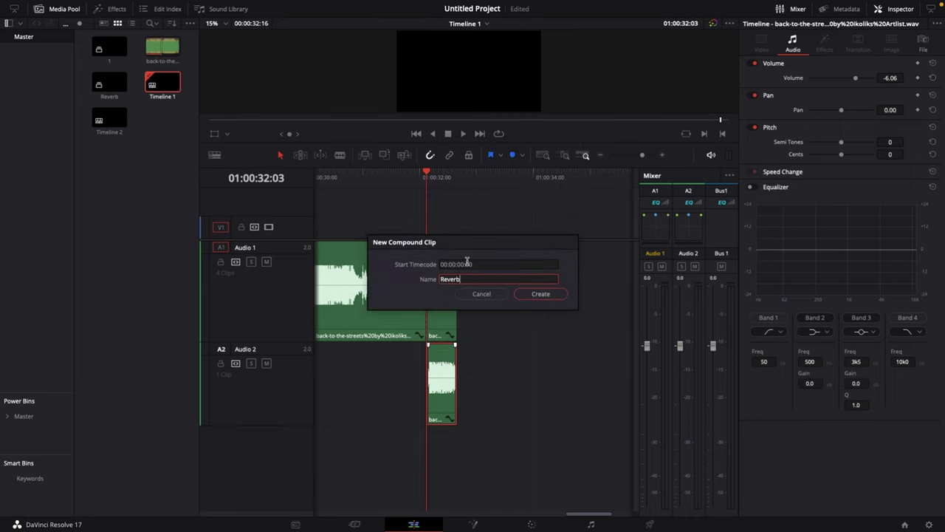
pyautogui.press('Return')
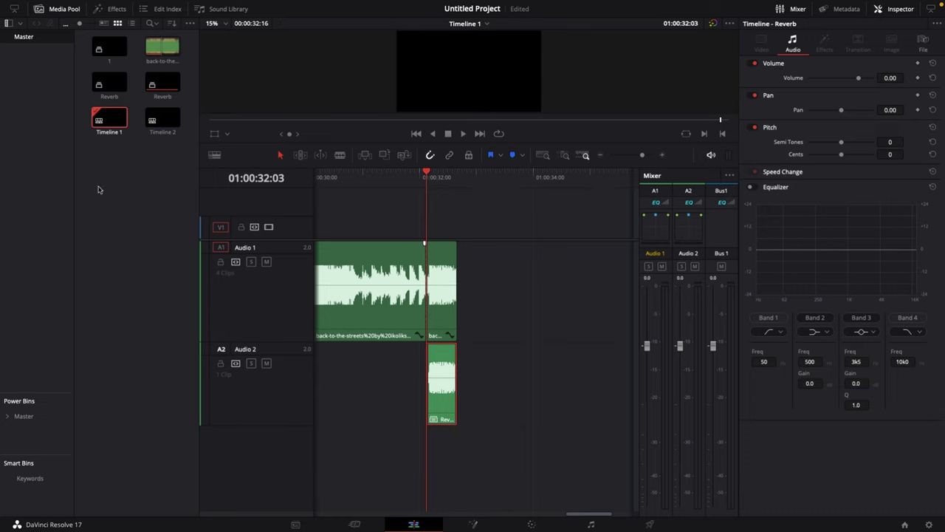
# Apply the Fairlight FX Reverb effect from the Effects library to the Audio 2 clip.
pyautogui.click(110, 8)
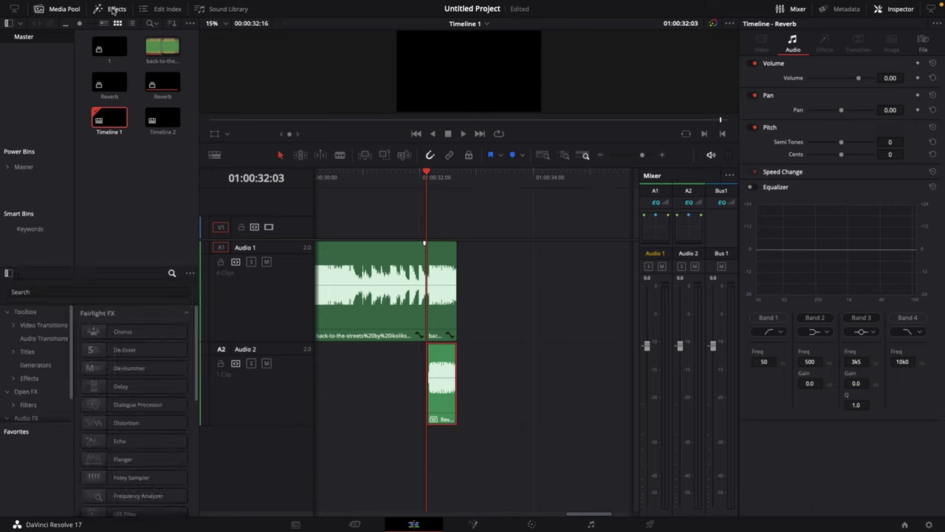
pyautogui.click(110, 288)
pyautogui.write('reverb')
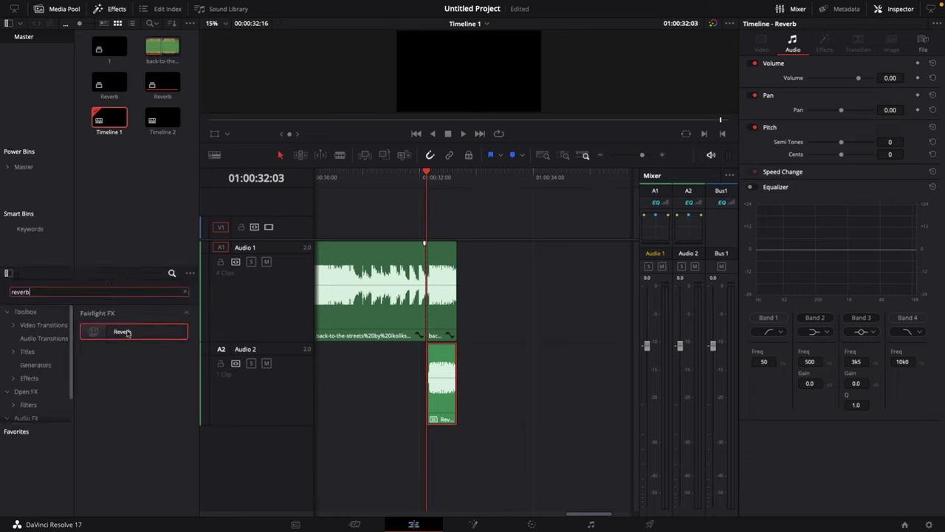
pyautogui.moveTo(127, 332); pyautogui.dragTo(480, 381)
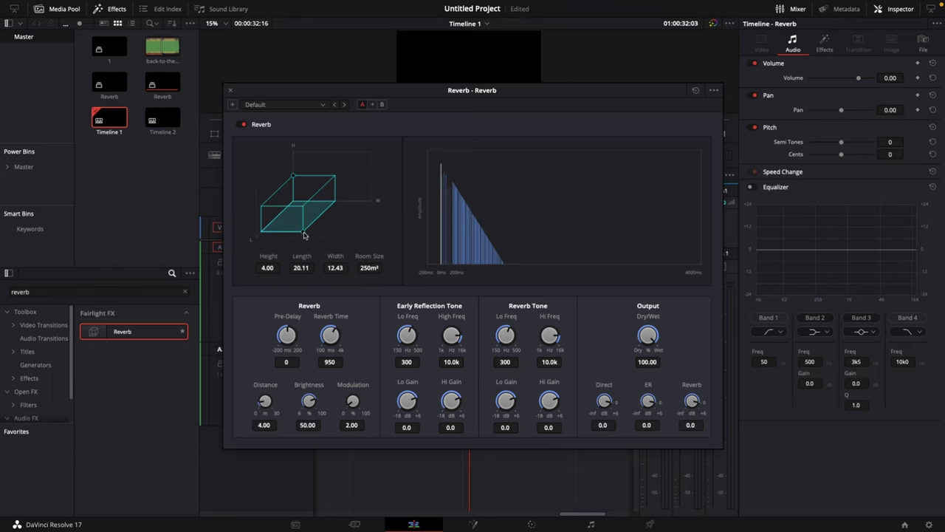
# Set the reverb to a 74m³ room, 1755 ms reverb time and 51.53 dry/wet.
pyautogui.moveTo(304, 231); pyautogui.dragTo(309, 220)
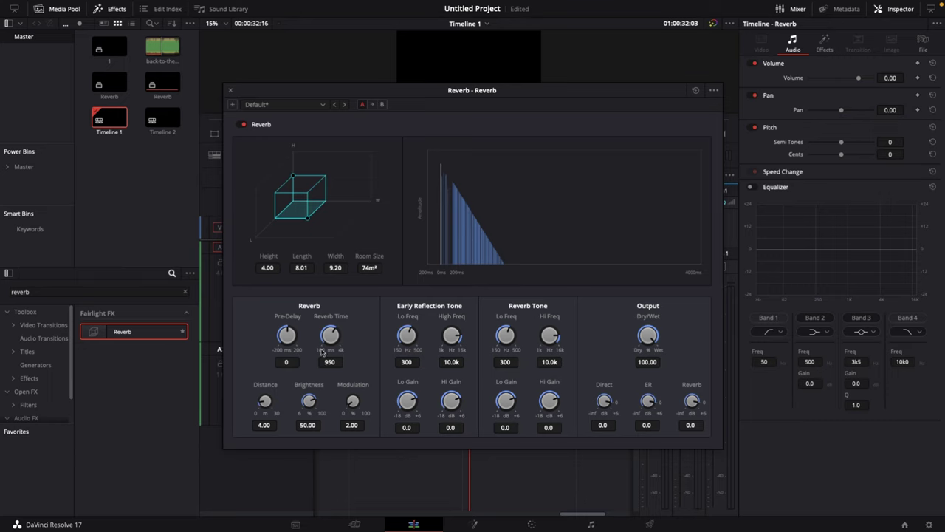
pyautogui.moveTo(321, 352); pyautogui.dragTo(340, 353)
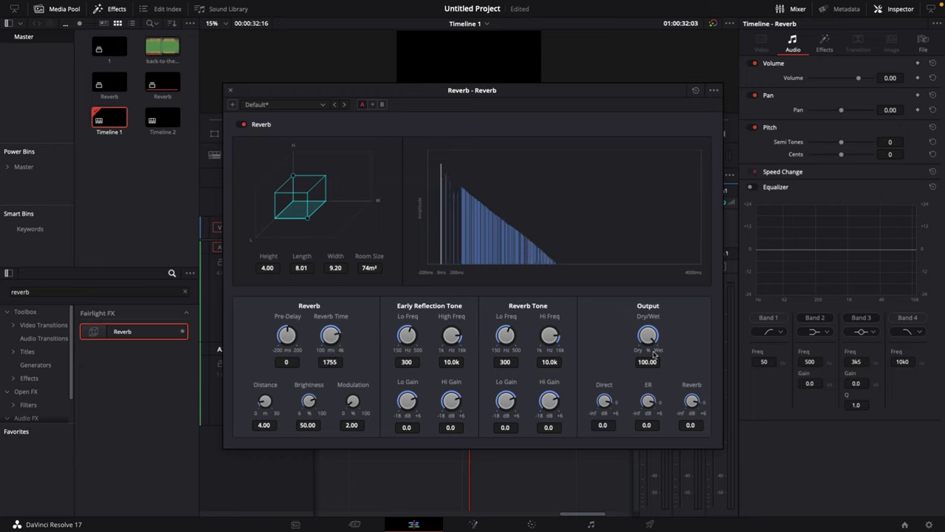
pyautogui.moveTo(655, 353); pyautogui.dragTo(582, 342)
# Close the reverb settings and open the Reverb compound clip in its own timeline.
pyautogui.click(229, 90)
pyautogui.rightClick(484, 361)
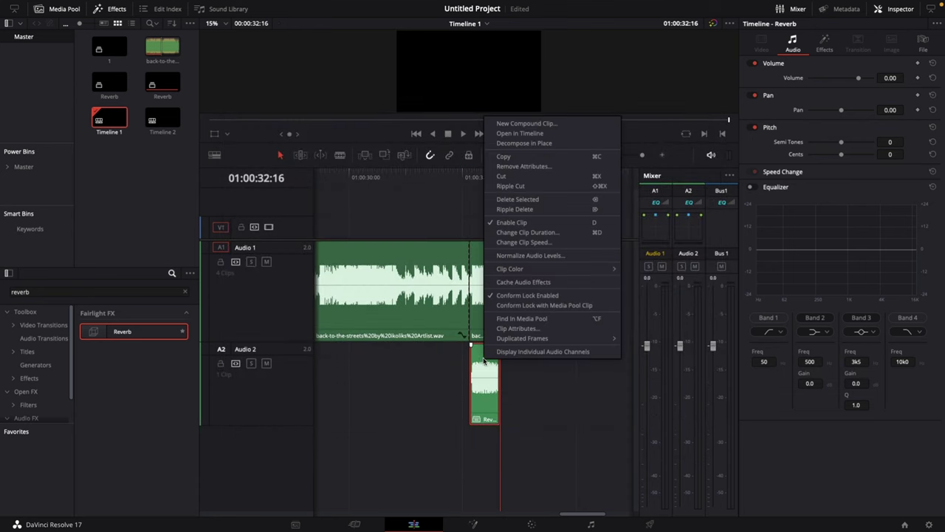
pyautogui.click(522, 135)
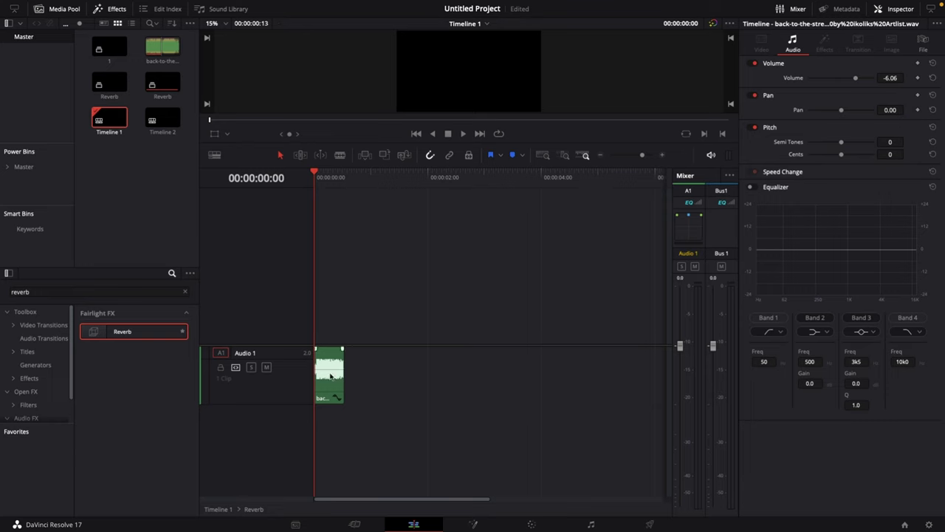
# Add a muted, full-length song copy on a second track, then lengthen Reverb past the song's end.
pyautogui.moveTo(326, 395); pyautogui.dragTo(326, 420)
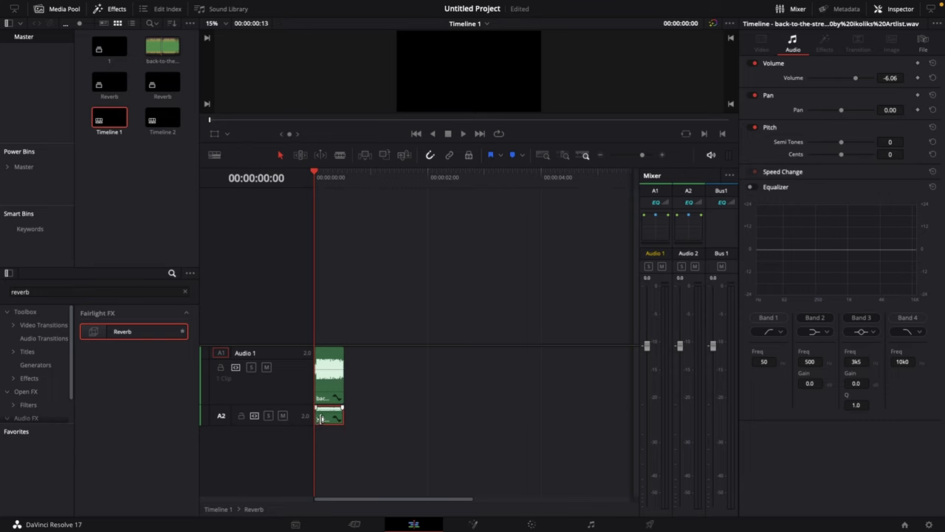
pyautogui.click(437, 441)
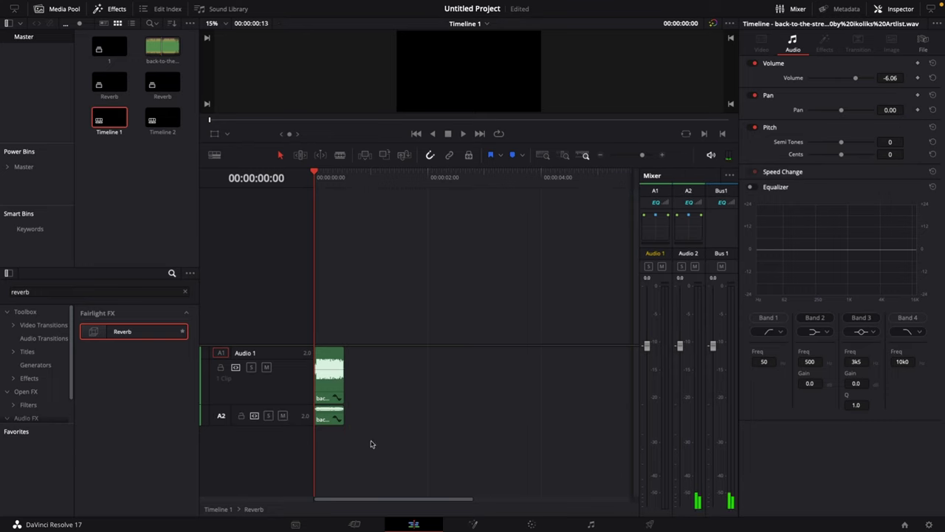
pyautogui.click(323, 422)
pyautogui.press('d')
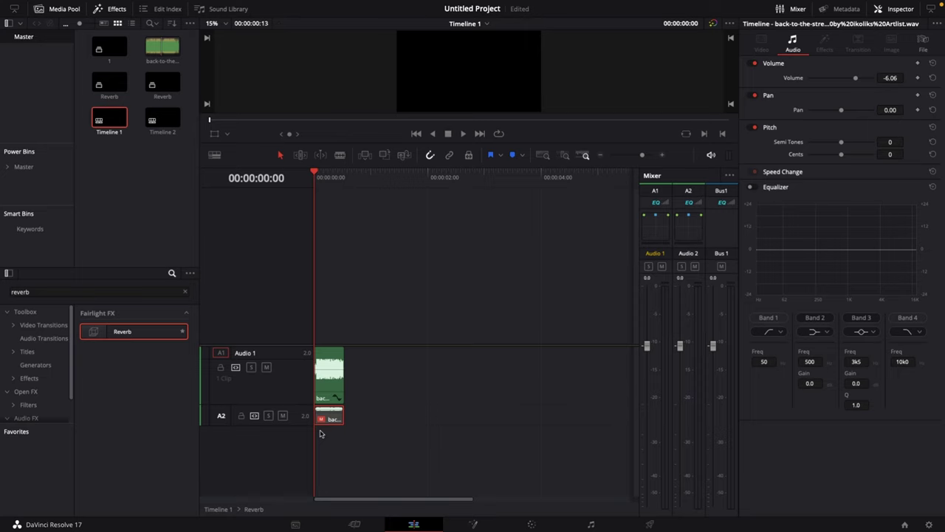
pyautogui.moveTo(344, 414); pyautogui.dragTo(632, 413)
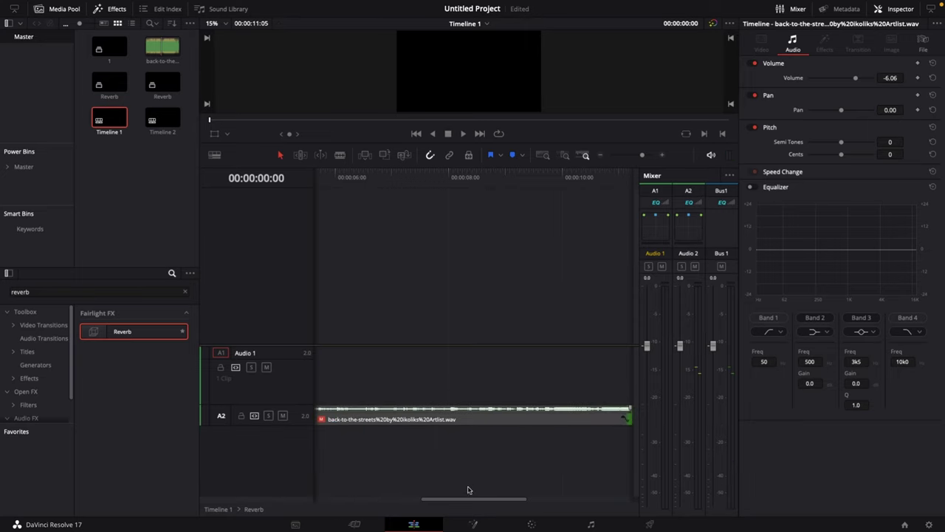
pyautogui.moveTo(467, 499); pyautogui.dragTo(373, 499)
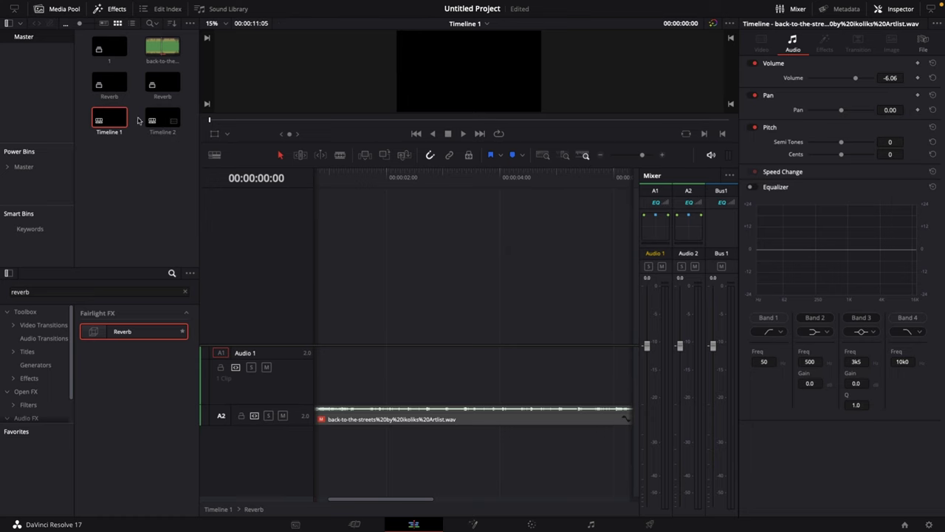
pyautogui.doubleClick(109, 120)
pyautogui.moveTo(474, 362); pyautogui.dragTo(556, 362)
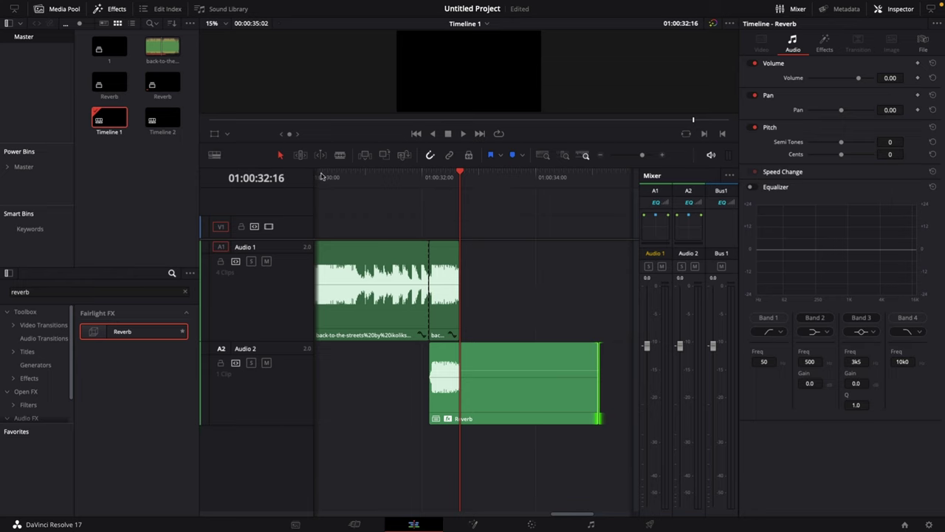
pyautogui.click(342, 181)
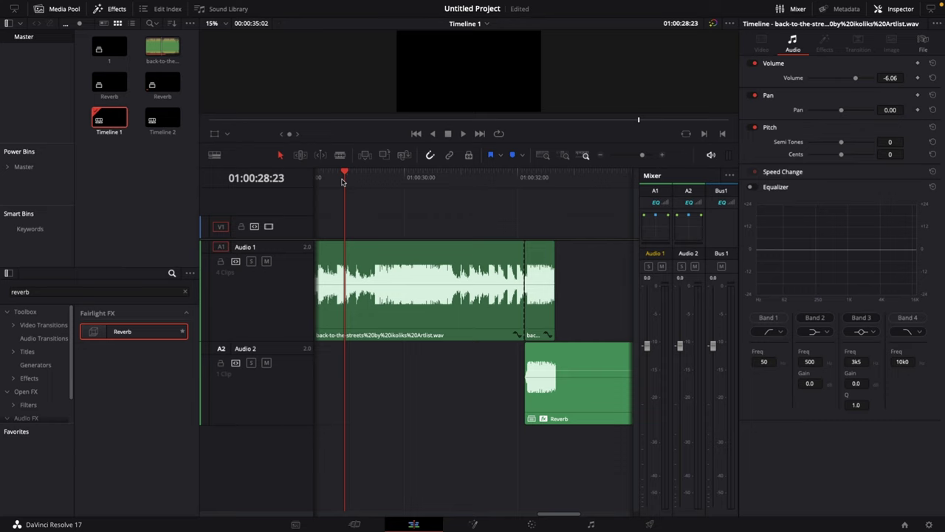
pyautogui.press('space')
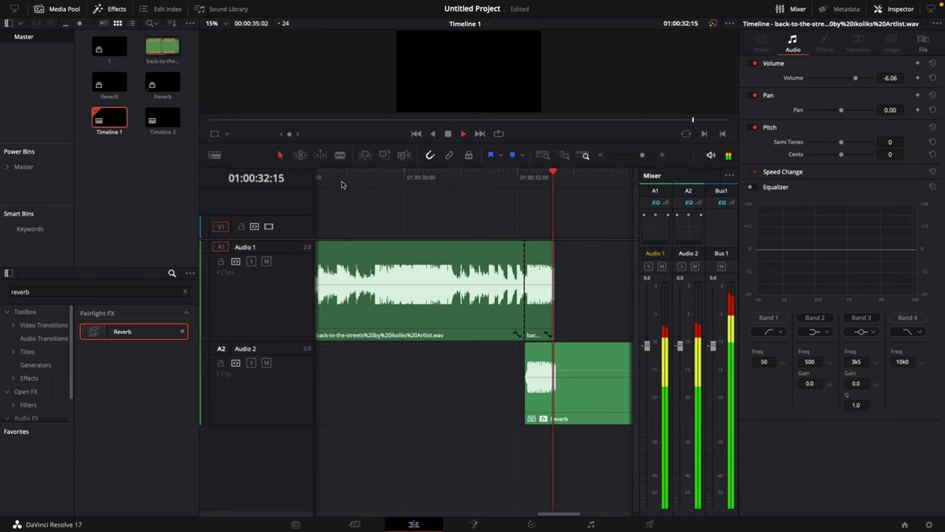
pyautogui.press('space')
pyautogui.click(391, 338)
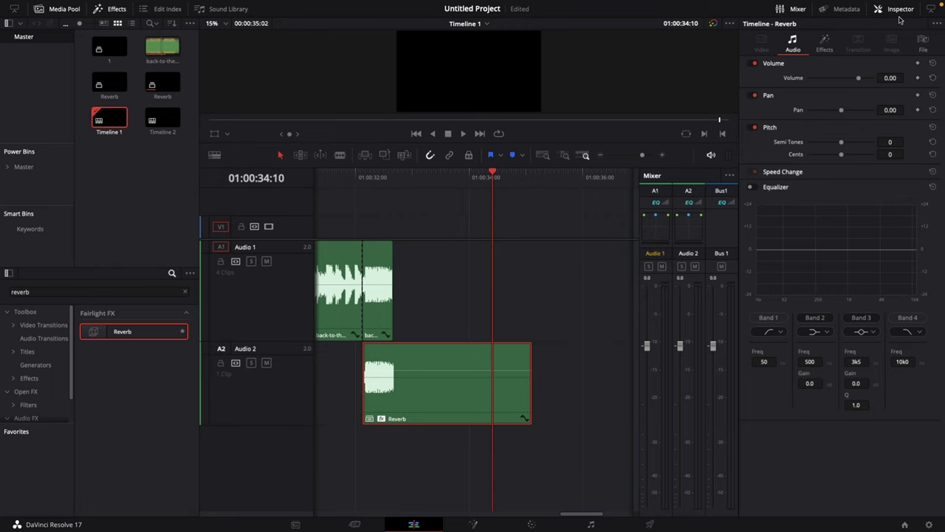
# Enable the Reverb clip's equalizer with Band 4 as a high shelf at 9k6, -5.0 dB.
pyautogui.click(751, 188)
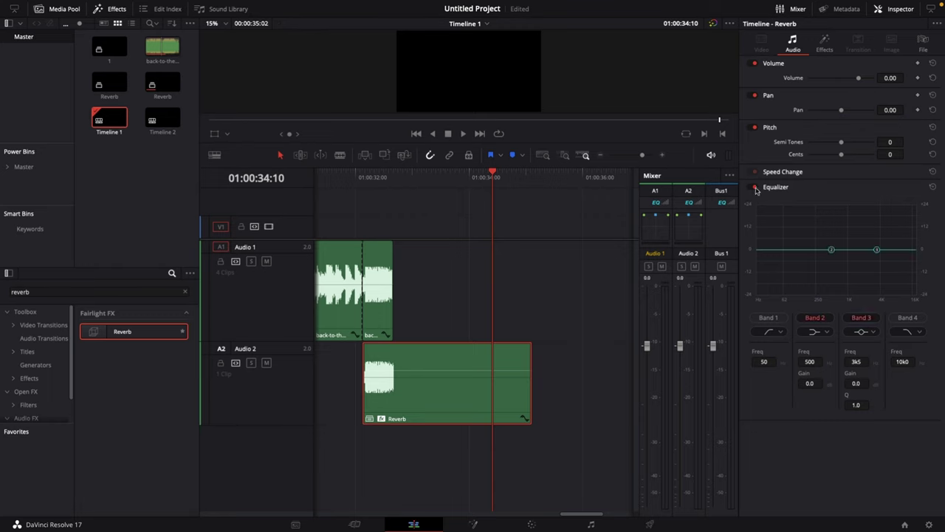
pyautogui.click(915, 318)
pyautogui.click(917, 334)
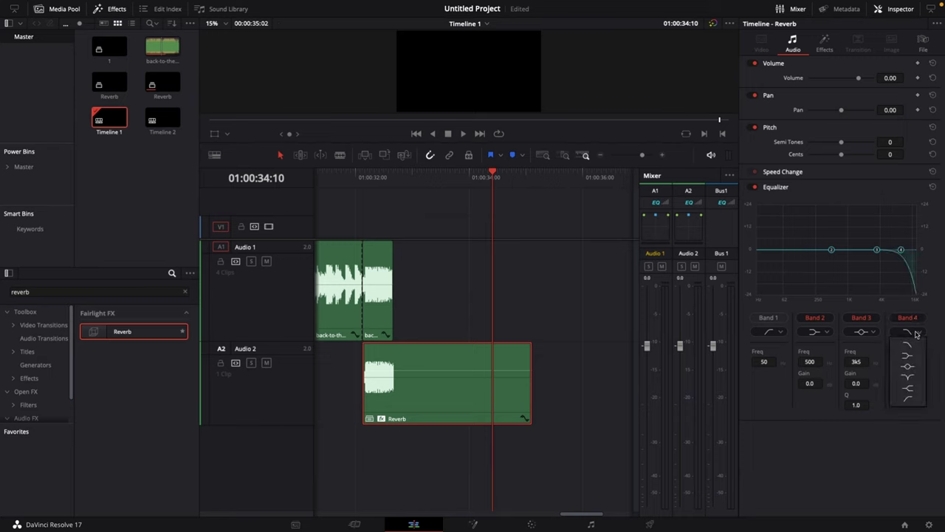
pyautogui.click(907, 389)
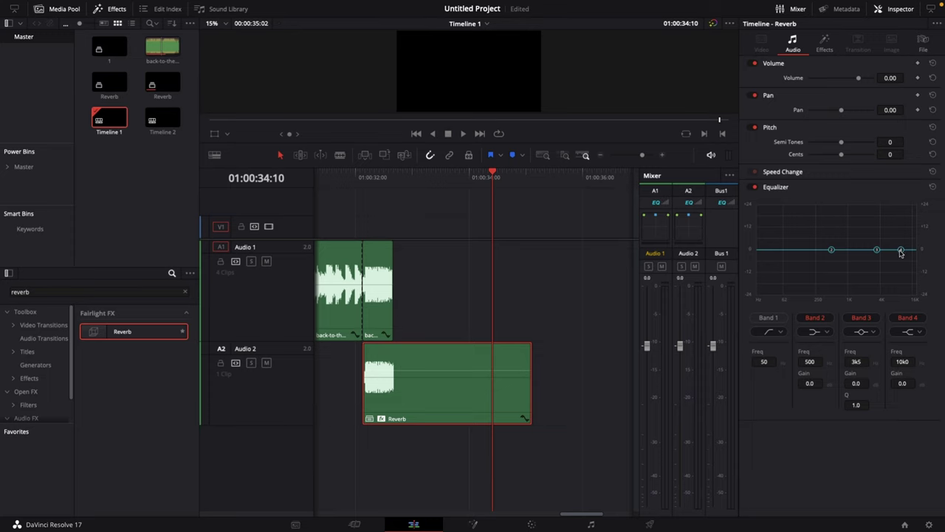
pyautogui.moveTo(901, 251); pyautogui.dragTo(900, 259)
# Play the timeline from 01:00:29:10 to hear the EQ change.
pyautogui.hscroll(-4, 337, 214)
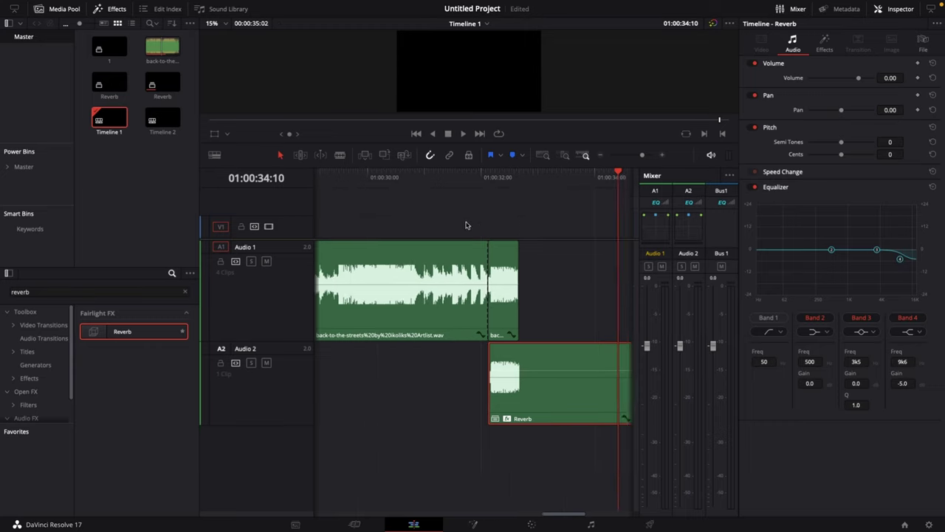
pyautogui.click(343, 175)
pyautogui.press('space')
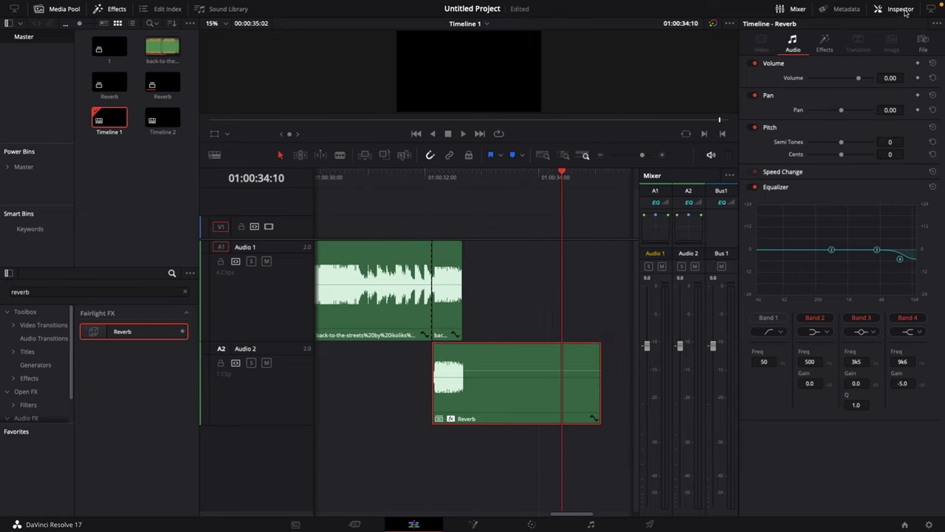
# Shrink the reverb room to 7.22 by 8.47, with 2096 reverb time and 59.30 dry/wet.
pyautogui.click(825, 44)
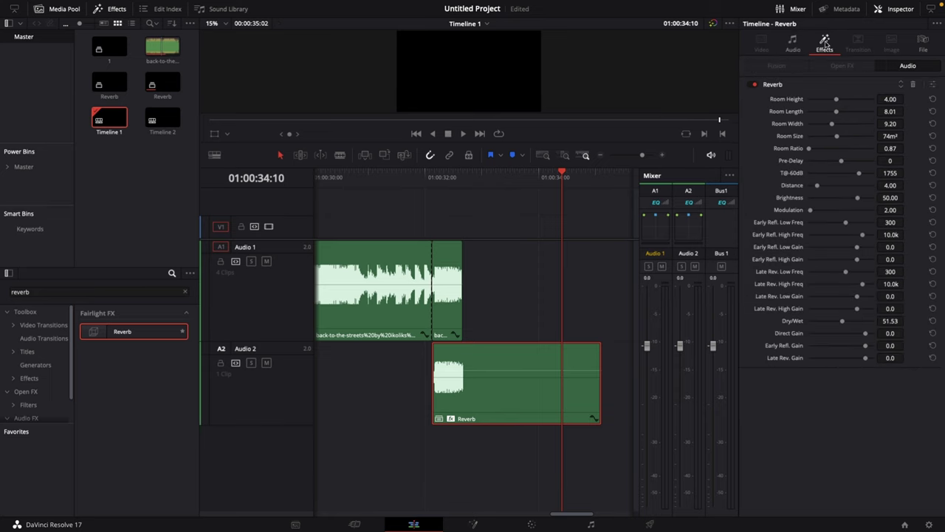
pyautogui.click(934, 87)
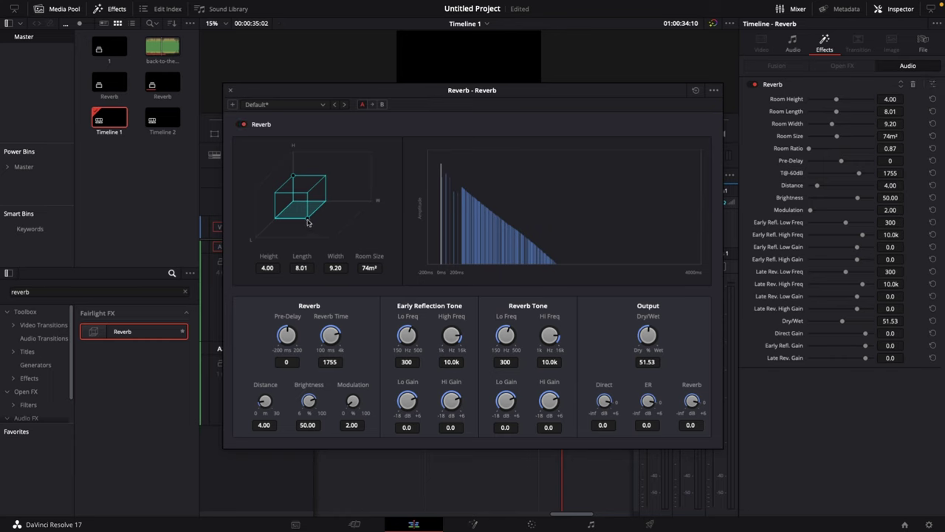
pyautogui.moveTo(308, 221); pyautogui.dragTo(306, 218)
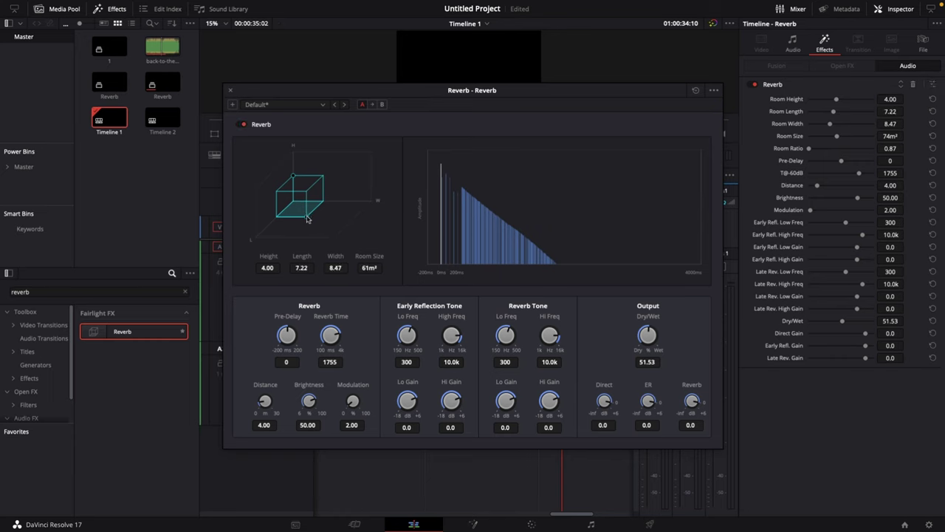
pyautogui.moveTo(339, 352); pyautogui.dragTo(343, 353)
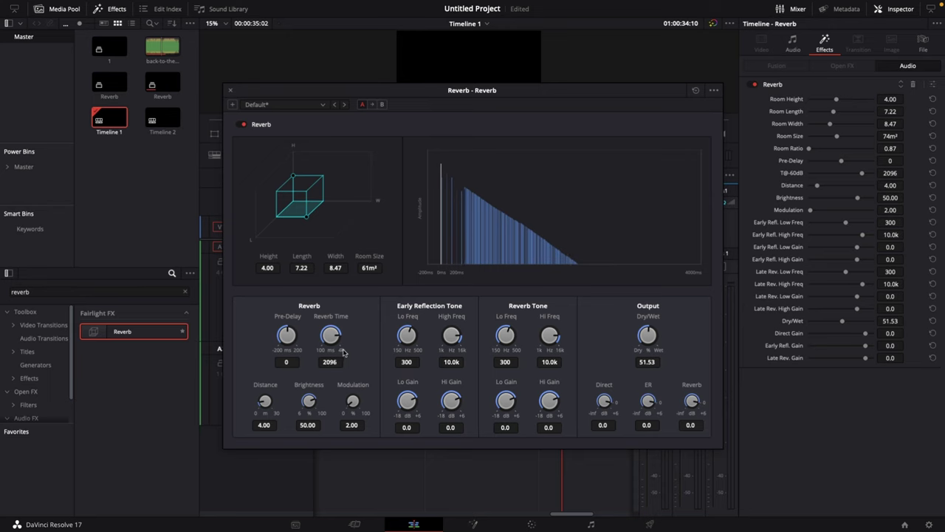
pyautogui.moveTo(656, 355); pyautogui.dragTo(664, 353)
pyautogui.click(230, 90)
# Play the timeline from 01:00:29:16 to hear the new reverb.
pyautogui.hscroll(-5, 447, 249)
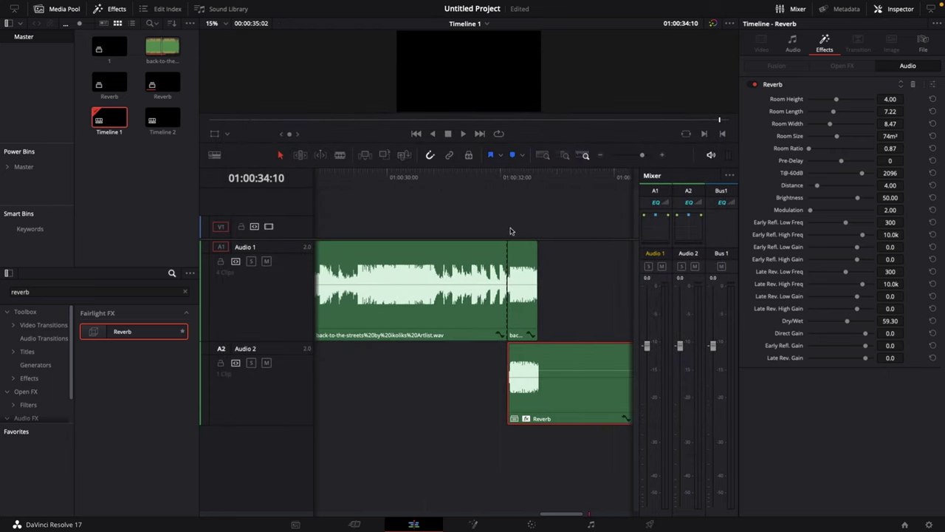
pyautogui.click(391, 180)
pyautogui.press('space')
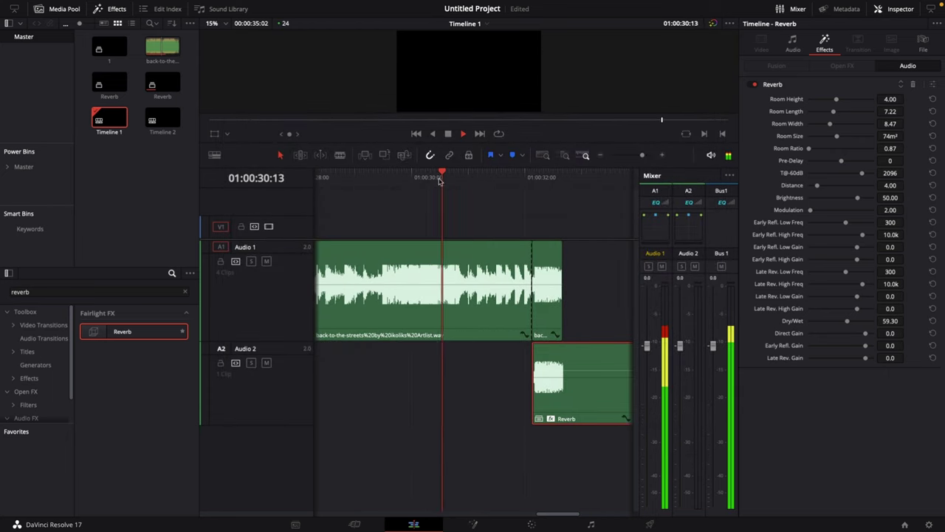